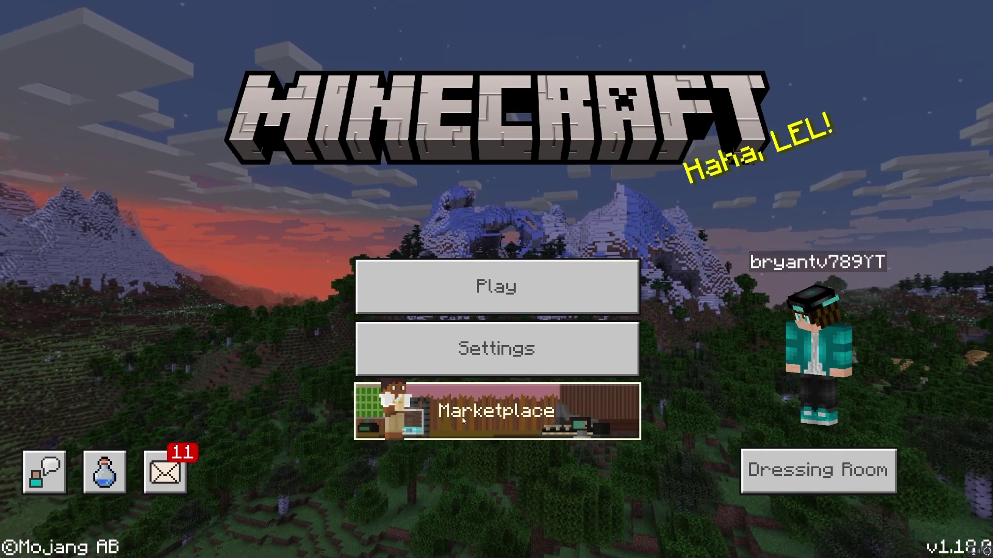
Step: Search the Minecraft Marketplace for "rtx"
{"action": "left_click", "coordinate": [471, 419]}
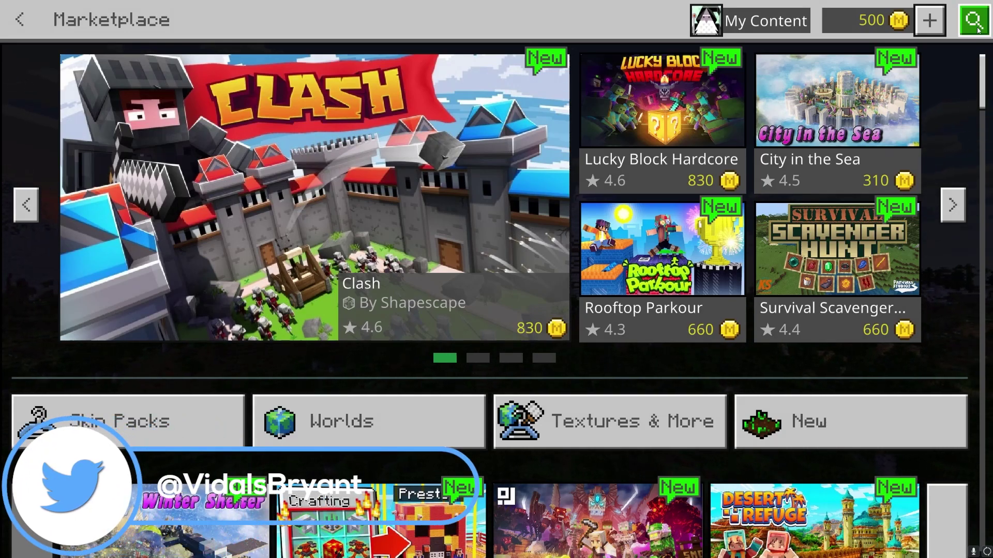
{"action": "left_click", "coordinate": [974, 21]}
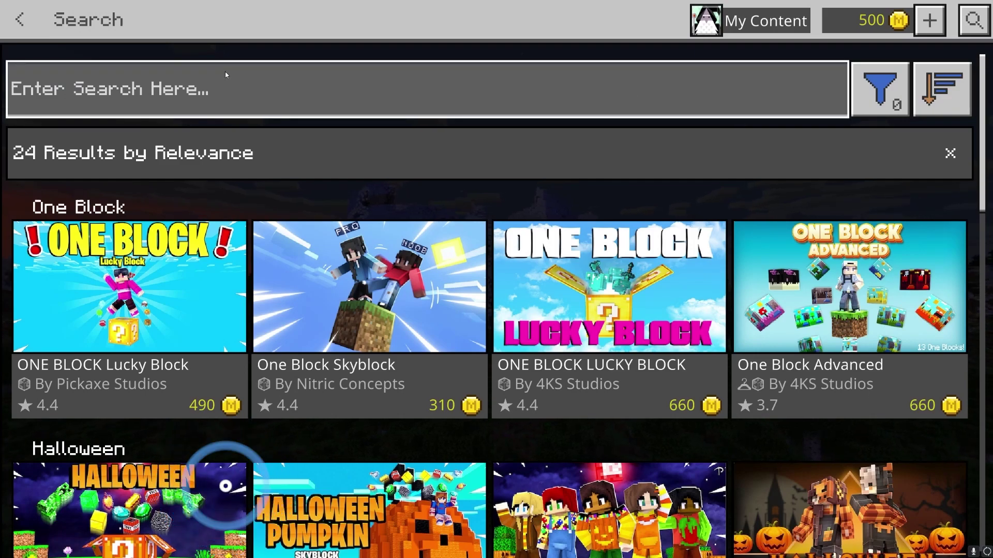
{"action": "left_click", "coordinate": [201, 88]}
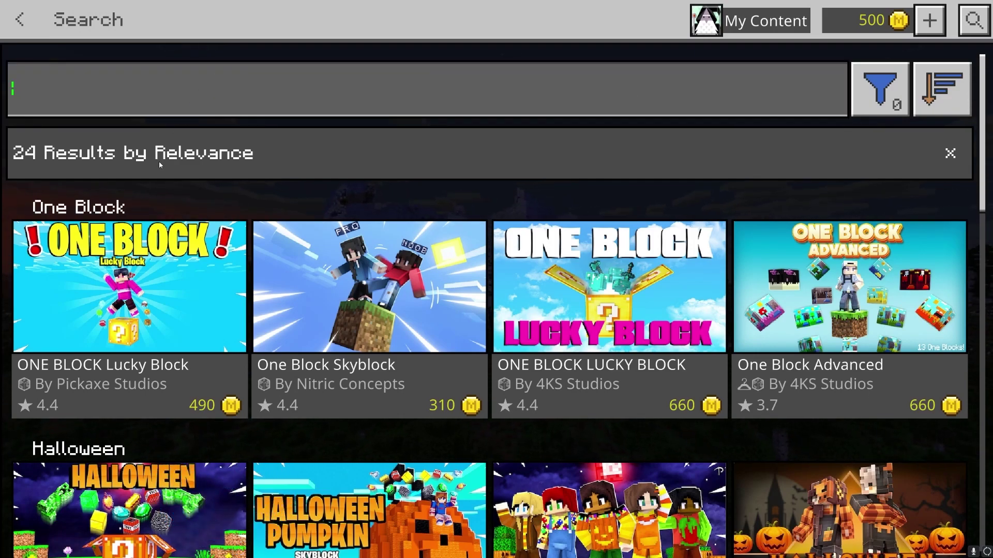
{"action": "type", "text": "r"}
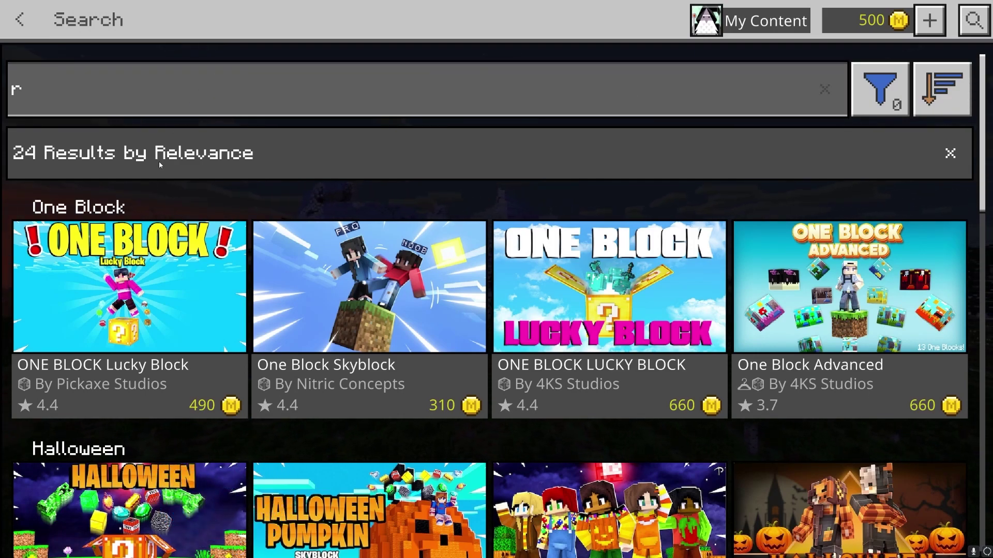
{"action": "type", "text": "tx"}
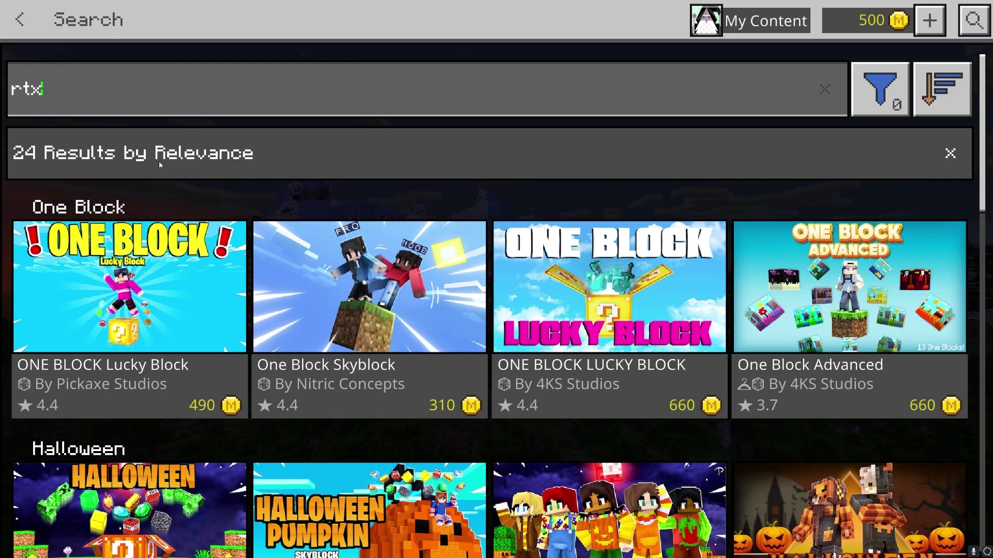
{"action": "key", "text": "Return"}
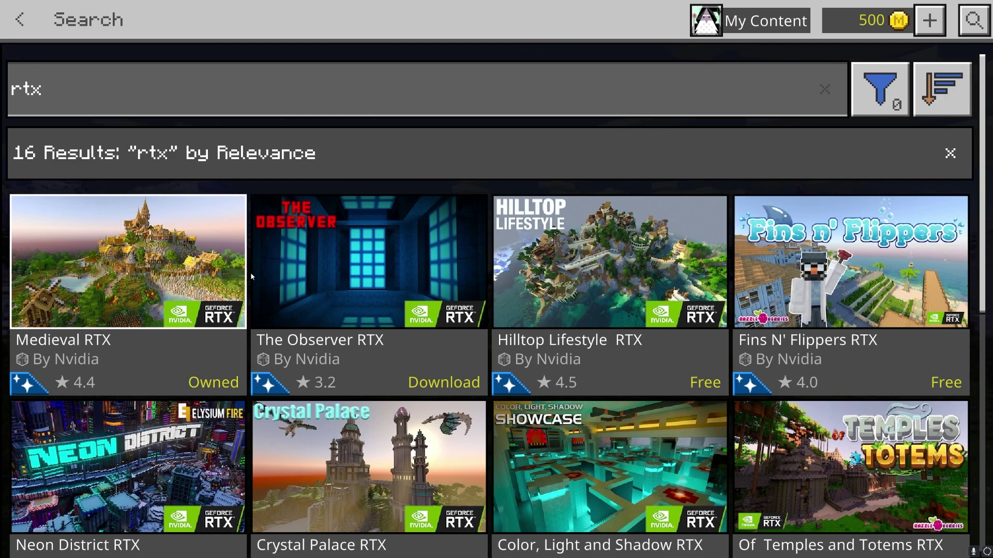
Step: Get the free Hilltop Lifestyle RTX world by Nvidia from the search results and download it to the device
{"action": "scroll", "coordinate": [353, 313], "scroll_direction": "down", "scroll_amount": 2}
{"action": "scroll", "coordinate": [353, 313], "scroll_direction": "up", "scroll_amount": 2}
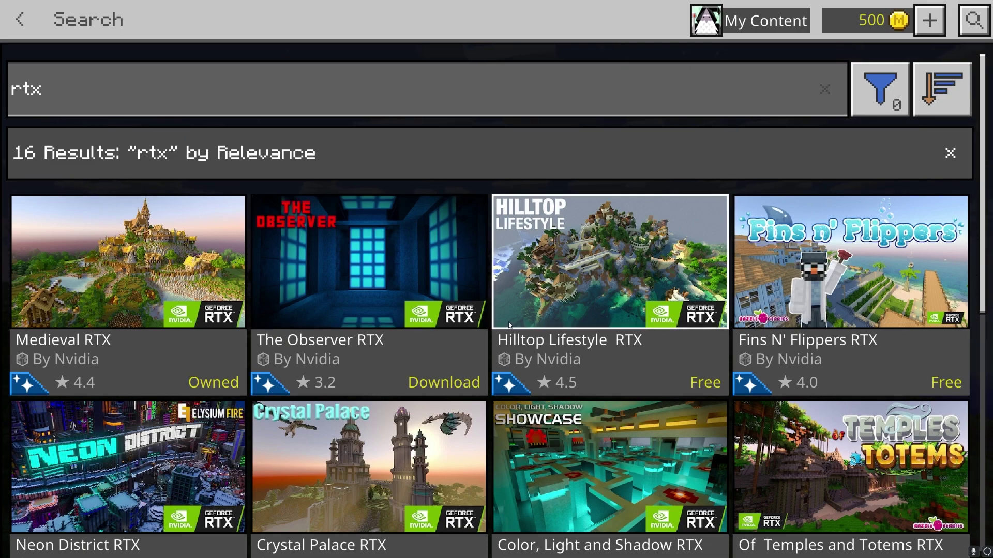
{"action": "left_click", "coordinate": [552, 253]}
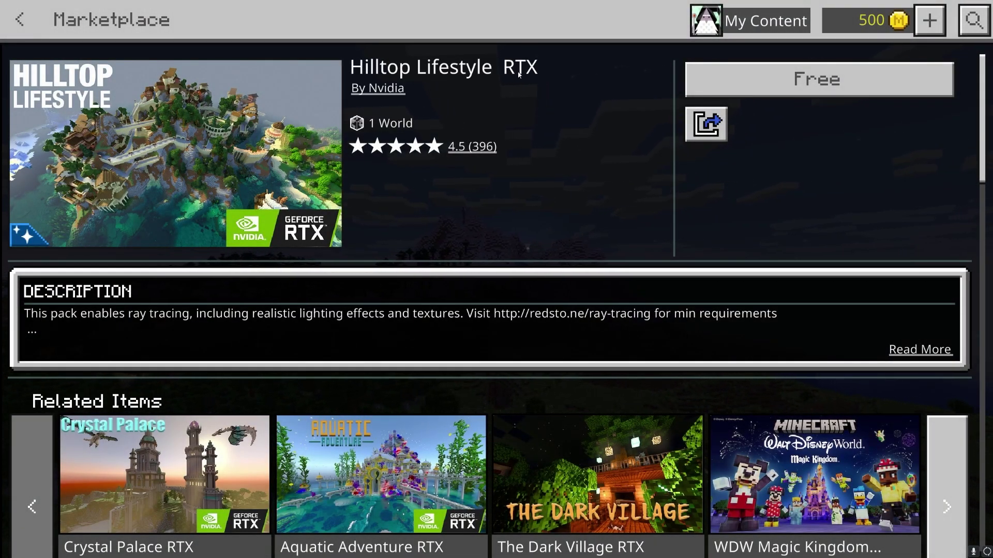
{"action": "left_click", "coordinate": [724, 94]}
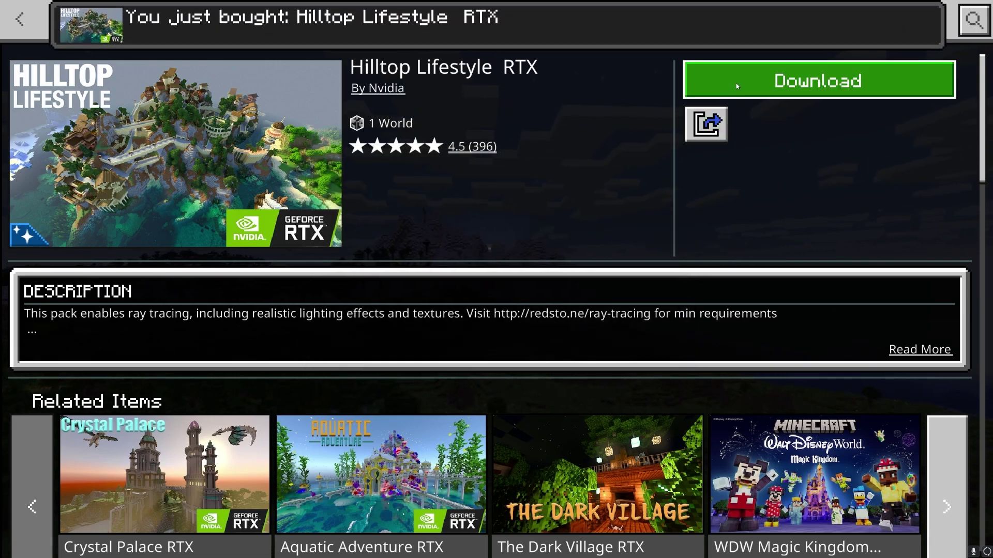
{"action": "left_click", "coordinate": [737, 86]}
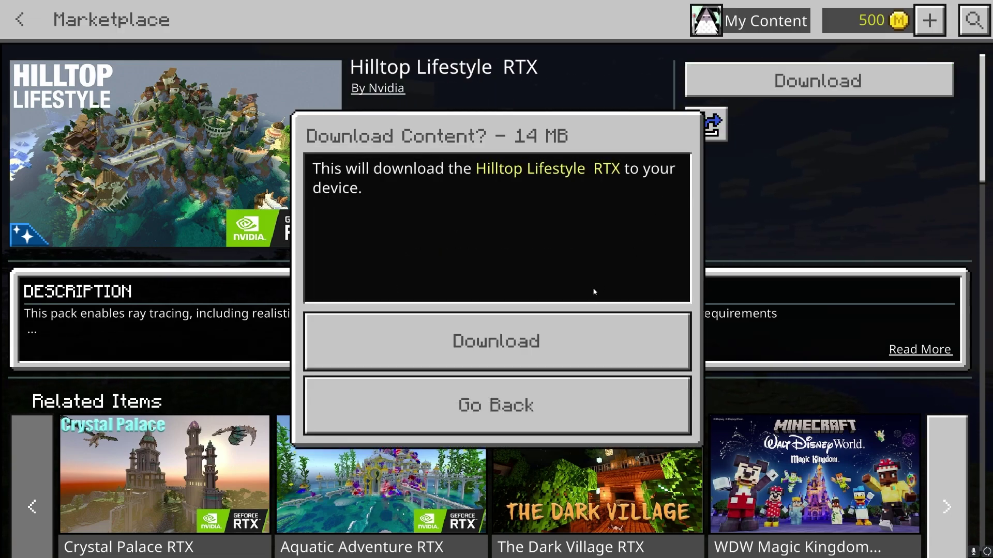
{"action": "left_click", "coordinate": [540, 330]}
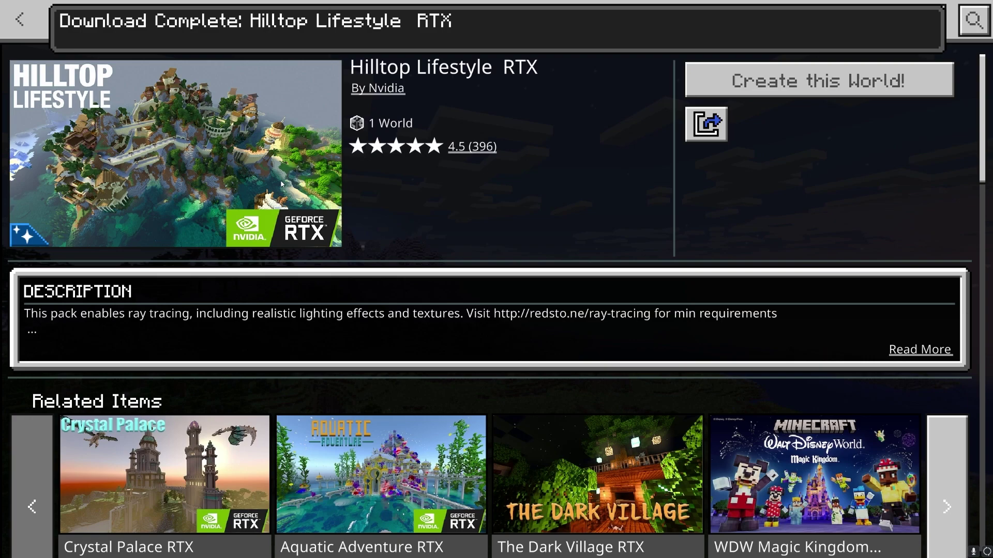
Step: Create the Hilltop Lifestyle world from its template and walk around the starting house and its terrace
{"action": "left_click", "coordinate": [761, 76]}
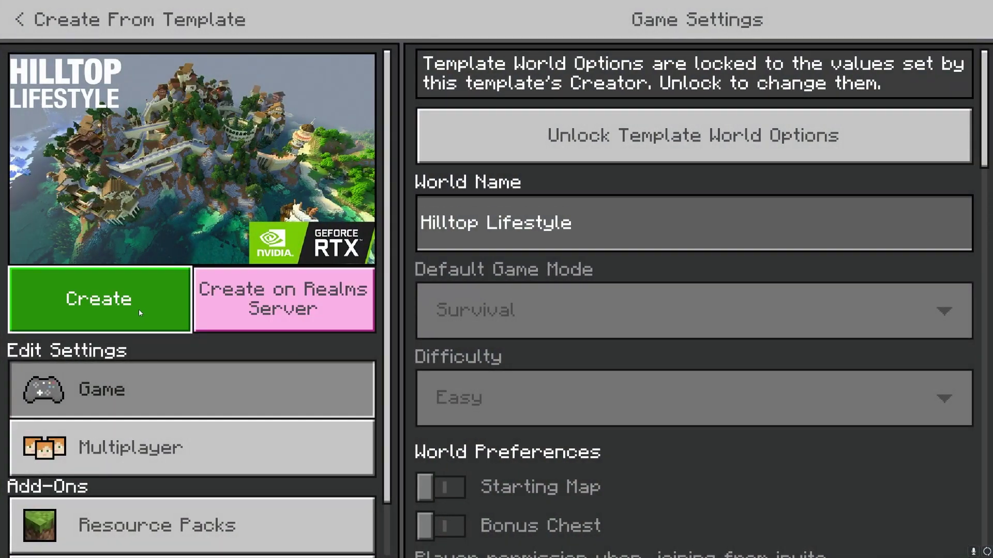
{"action": "left_click", "coordinate": [139, 309]}
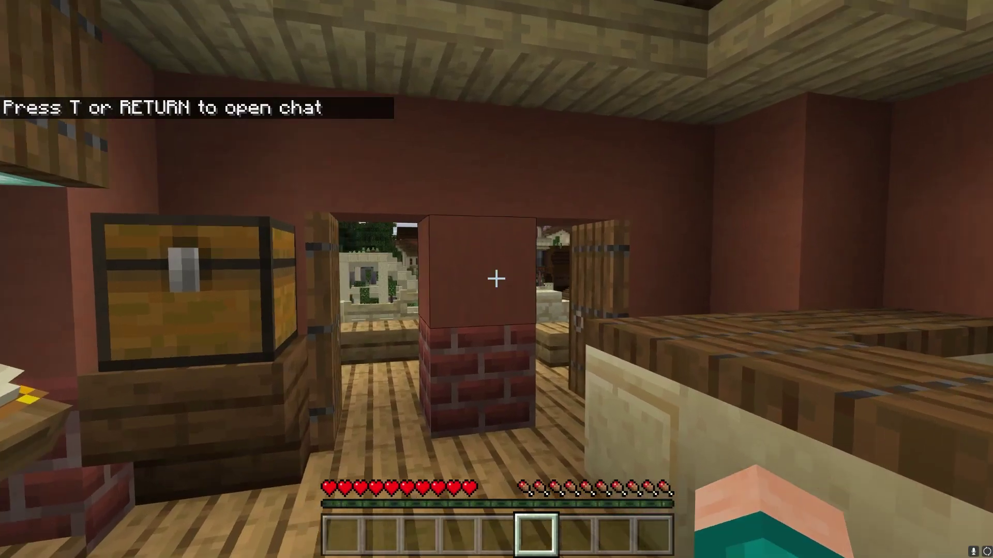
{"action": "key", "text": "w"}
{"action": "key", "text": "space"}
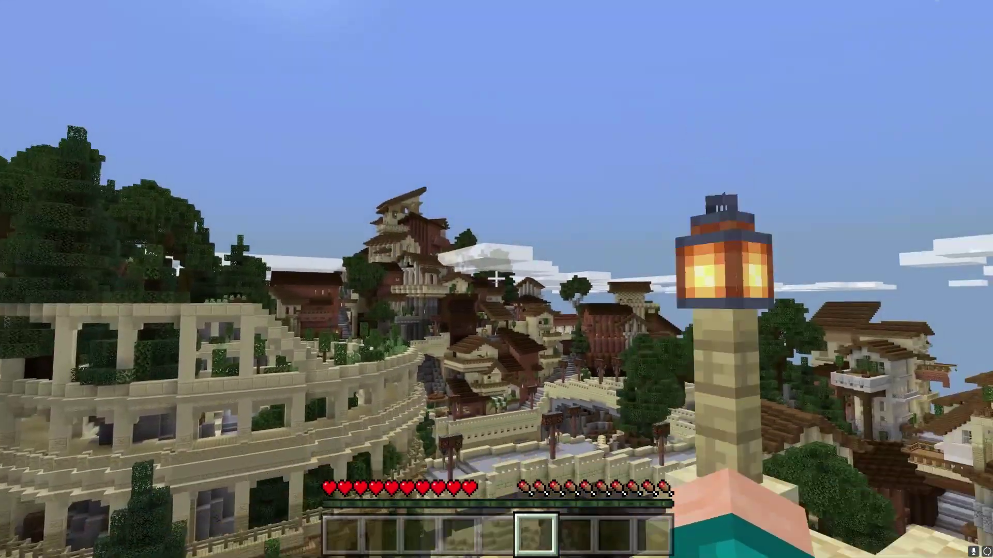
{"action": "key", "text": "w"}
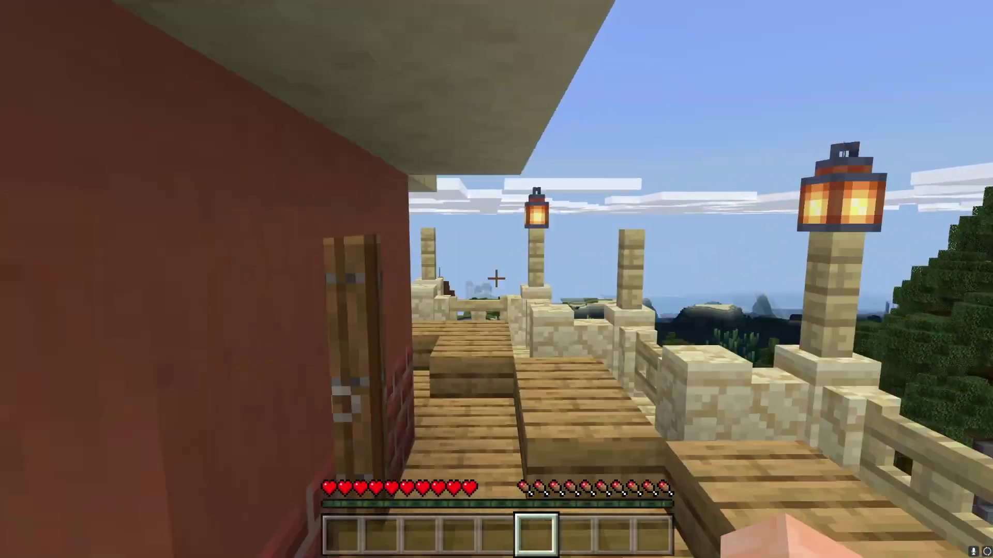
{"action": "key", "text": "w"}
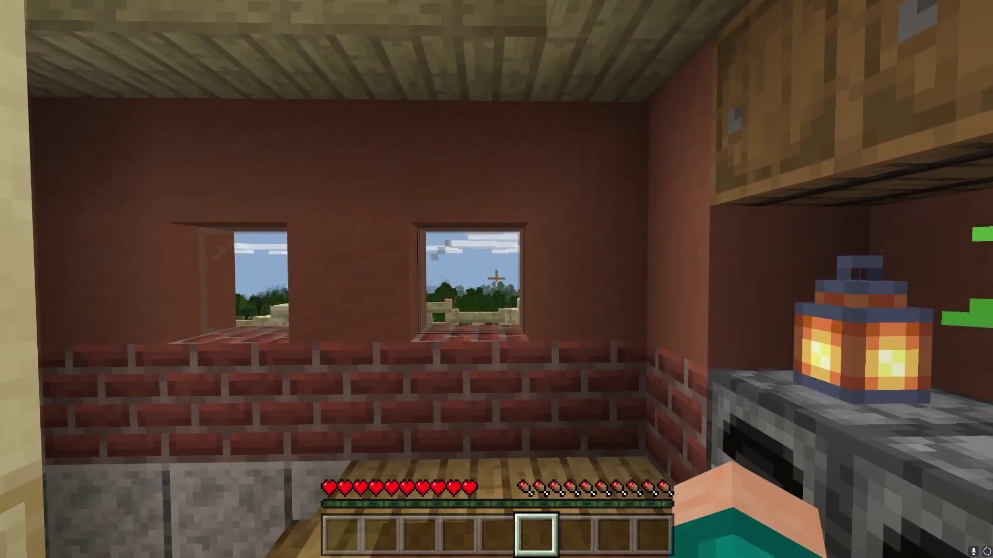
Step: Turn on Ray Tracing in the game's video settings and return to the world
{"action": "key", "text": "Escape"}
{"action": "left_click", "coordinate": [220, 226]}
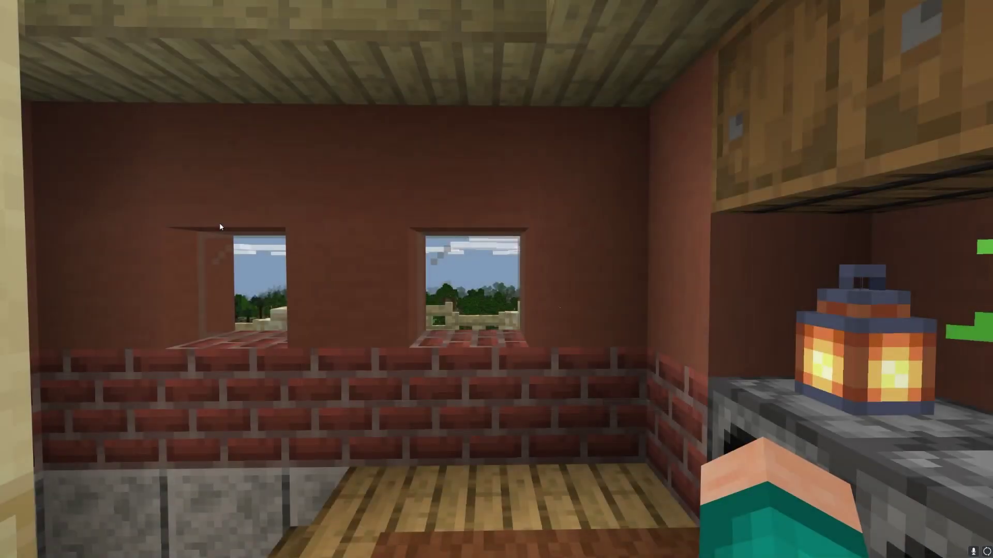
{"action": "scroll", "coordinate": [222, 224], "scroll_direction": "down", "scroll_amount": 5}
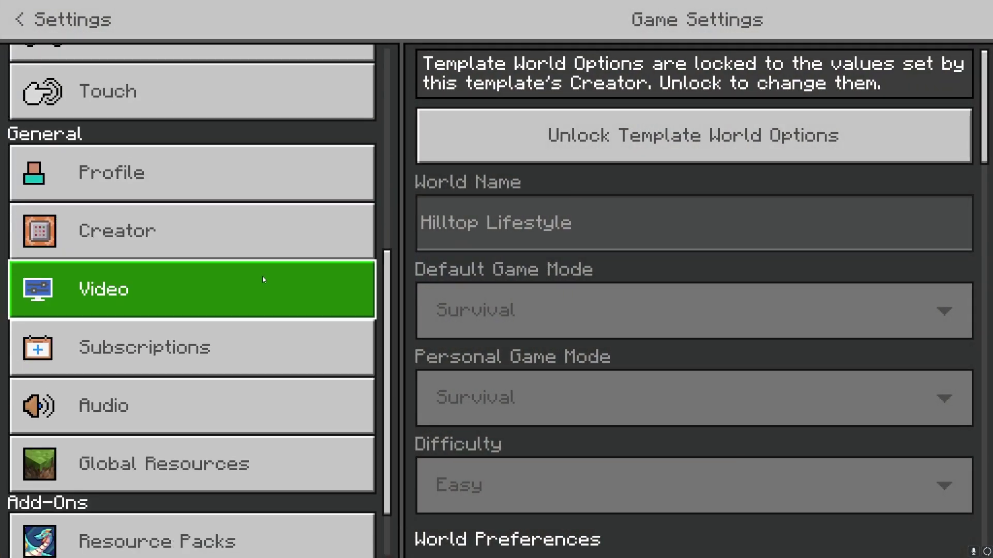
{"action": "left_click", "coordinate": [267, 306]}
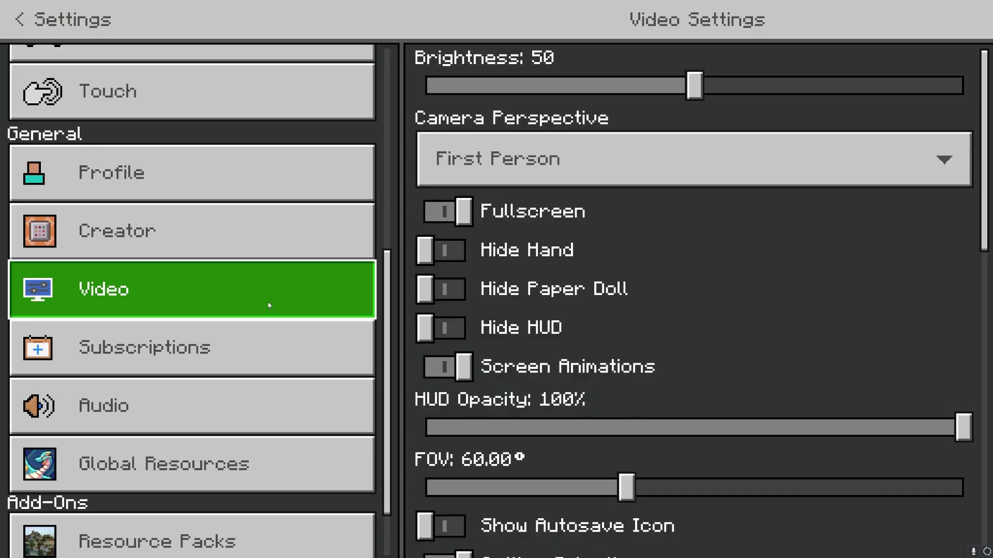
{"action": "scroll", "coordinate": [537, 338], "scroll_direction": "down", "scroll_amount": 3}
{"action": "scroll", "coordinate": [545, 334], "scroll_direction": "down", "scroll_amount": 8}
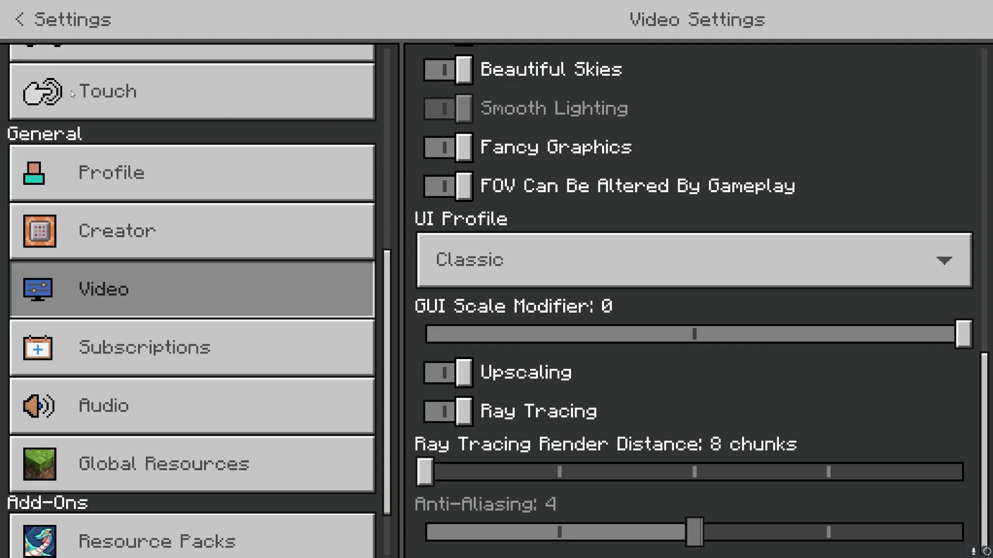
{"action": "left_click", "coordinate": [19, 30]}
{"action": "left_click", "coordinate": [230, 169]}
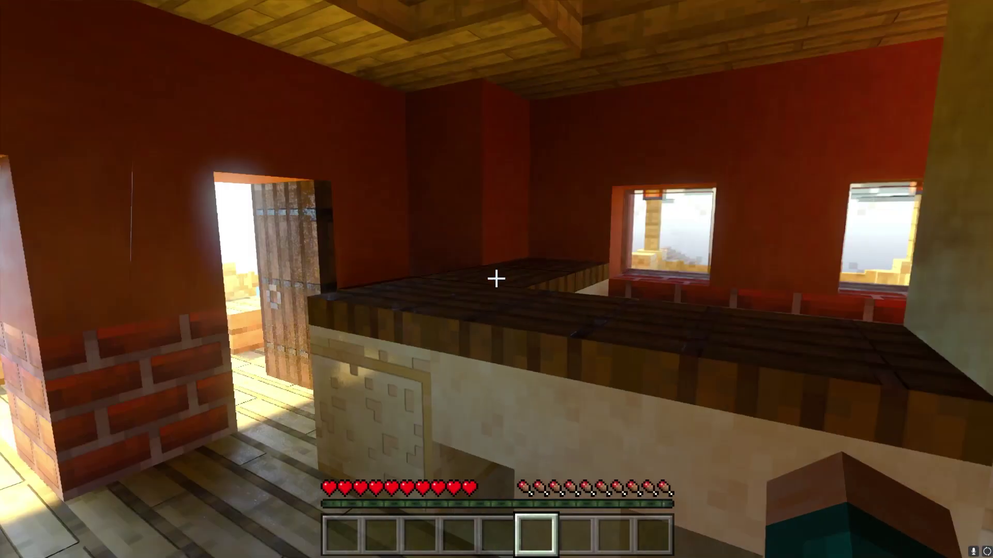
Step: Walk around the house and terrace to examine the ray-traced lighting, shadows and textures
{"action": "key", "text": "w"}
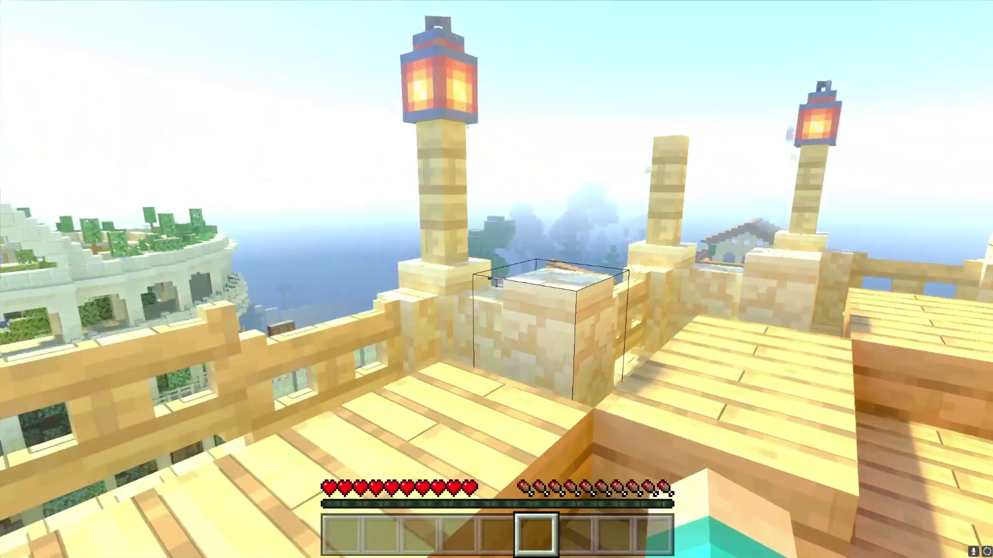
{"action": "key", "text": "w"}
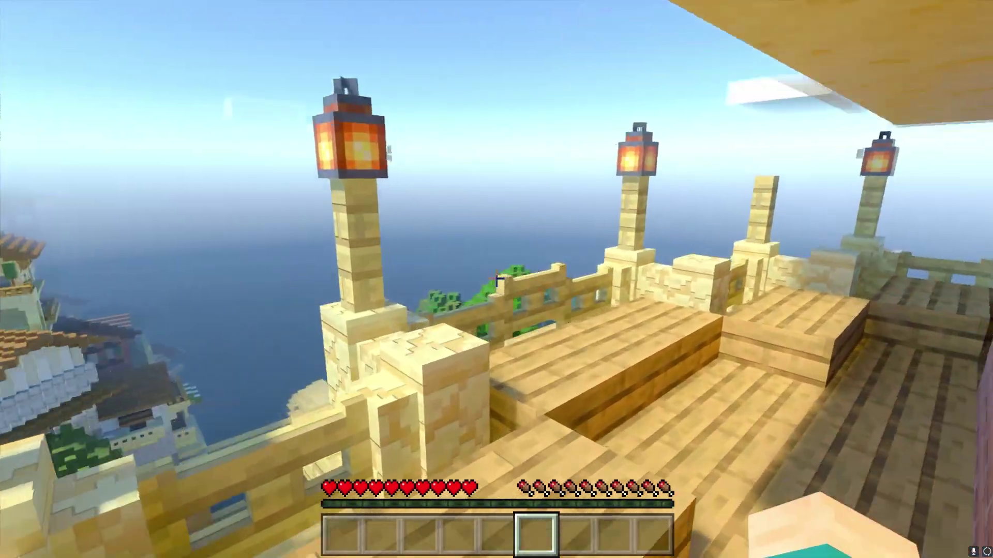
{"action": "key", "text": "w"}
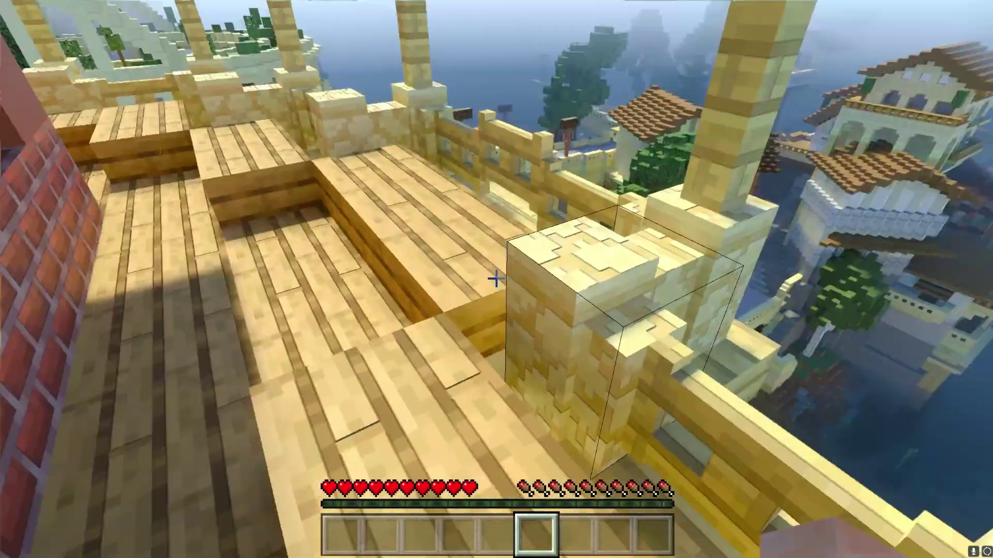
{"action": "key", "text": "w"}
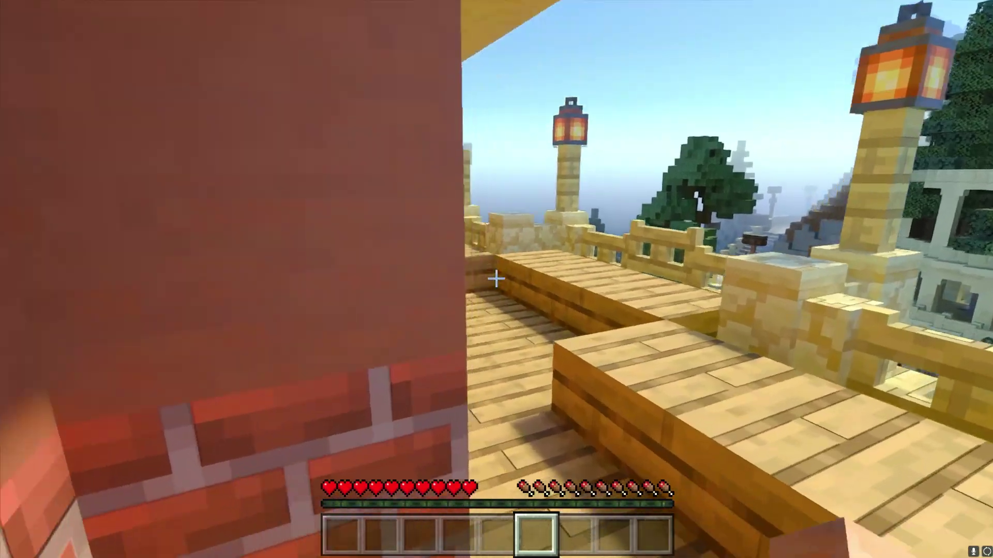
{"action": "scroll", "coordinate": [496, 279], "scroll_direction": "up", "scroll_amount": 3}
{"action": "key", "text": "2"}
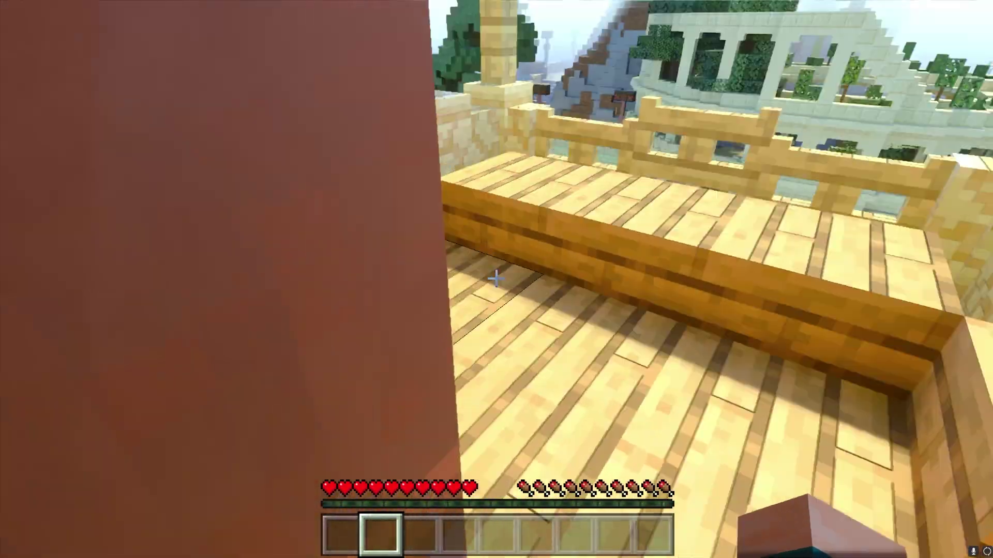
{"action": "key", "text": "w"}
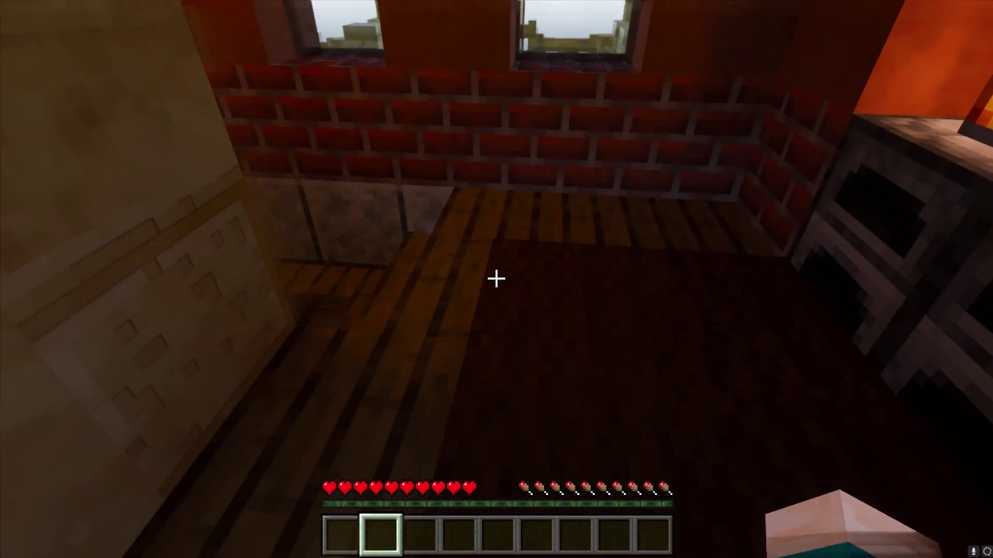
{"action": "key", "text": "w"}
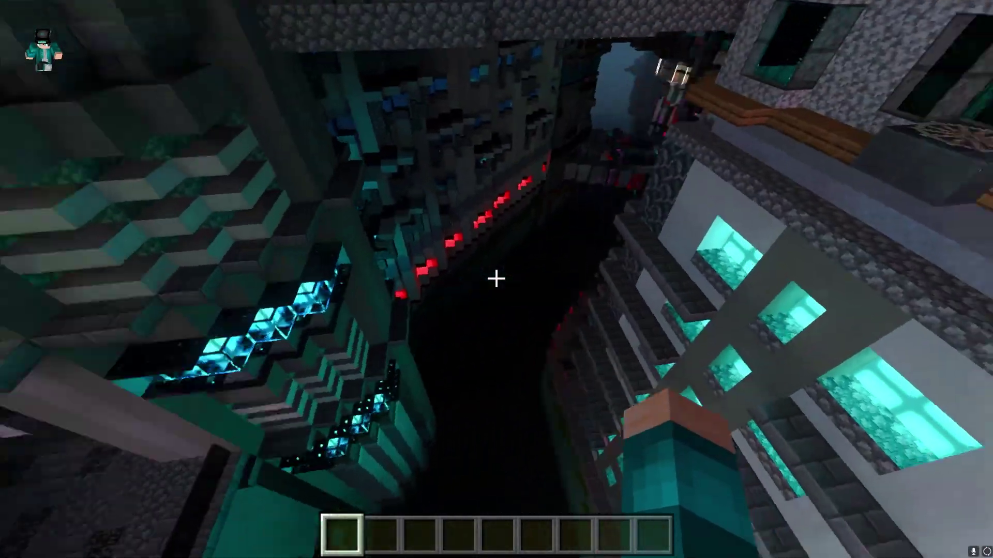
{"action": "key", "text": "w"}
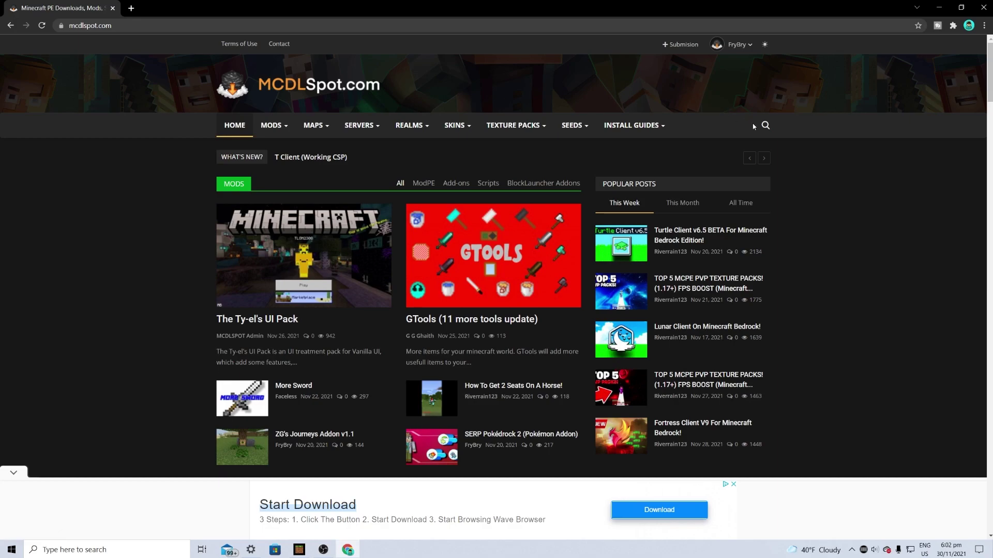
Step: Switch to the browser and search the MCDLSpot website for "rtx"
{"action": "mouse_move", "coordinate": [499, 136]}
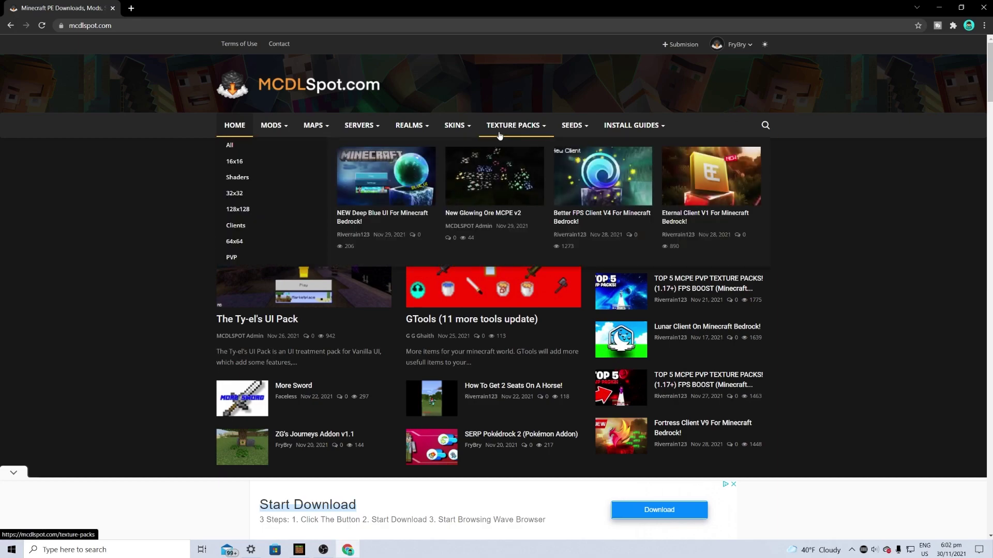
{"action": "left_click", "coordinate": [766, 125]}
{"action": "type", "text": "rtx"}
{"action": "key", "text": "Return"}
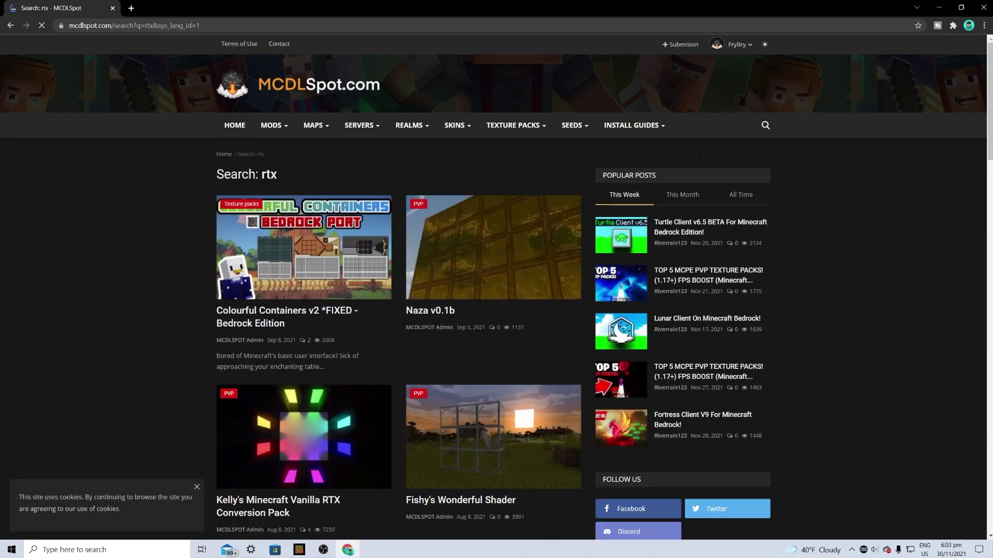
Step: Browse the search results and open the page of the RealSource RTX Texture Pack dated Jul 18, 2021
{"action": "scroll", "coordinate": [305, 295], "scroll_direction": "down", "scroll_amount": 10}
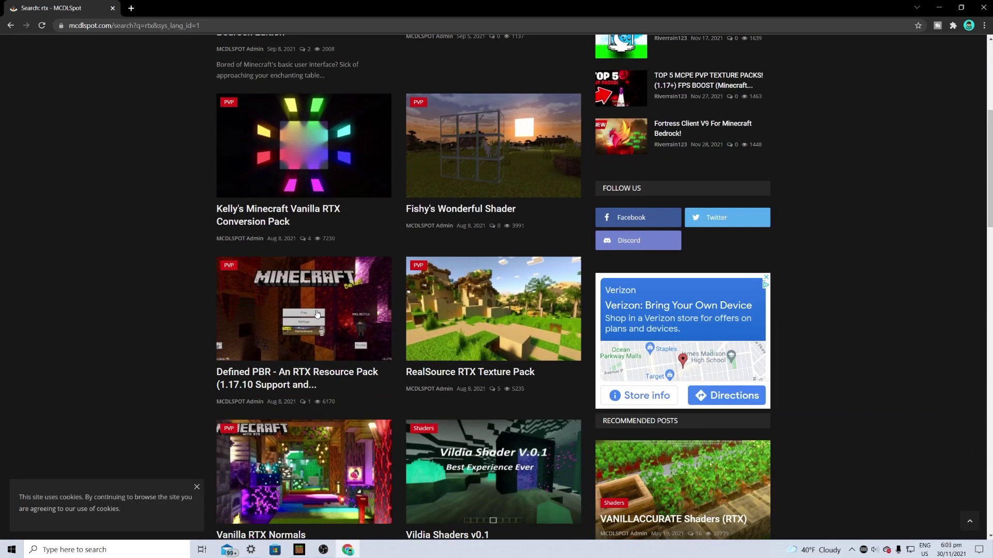
{"action": "scroll", "coordinate": [500, 341], "scroll_direction": "down", "scroll_amount": 11}
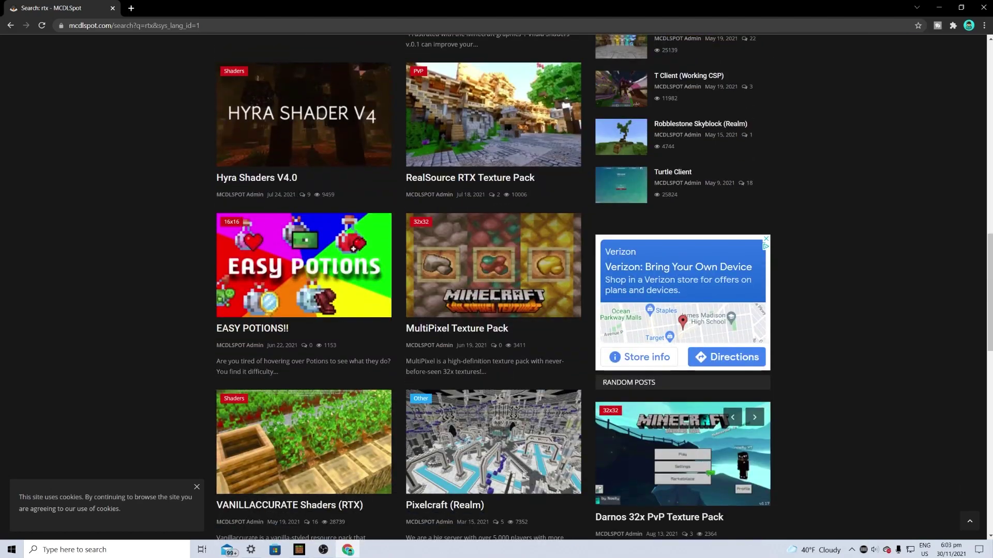
{"action": "scroll", "coordinate": [500, 341], "scroll_direction": "up", "scroll_amount": 6}
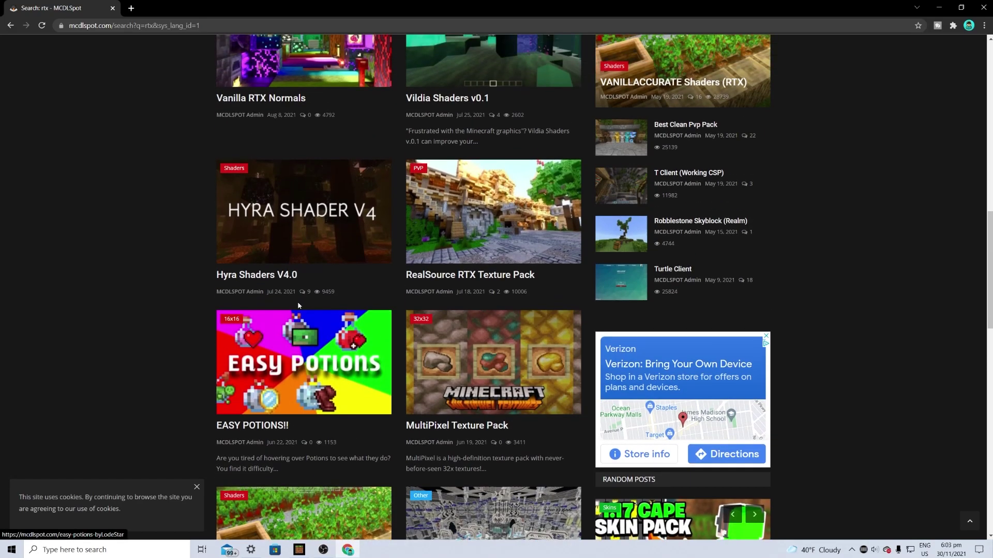
{"action": "left_click", "coordinate": [478, 270]}
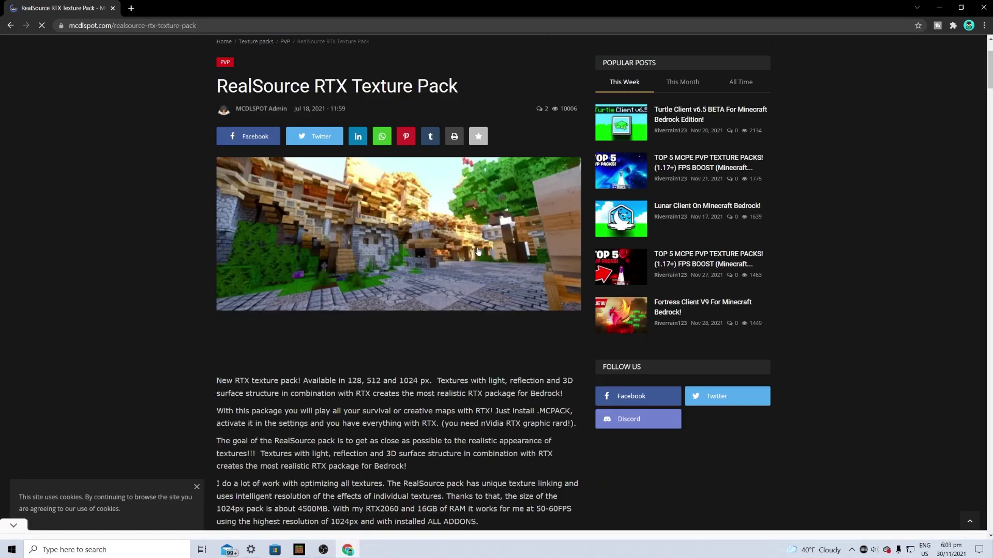
Step: Open the RealSource pack's official website, realsourcepack.com, from the texture pack post and look over its home page
{"action": "scroll", "coordinate": [478, 259], "scroll_direction": "down", "scroll_amount": 10}
{"action": "left_click", "coordinate": [478, 252]}
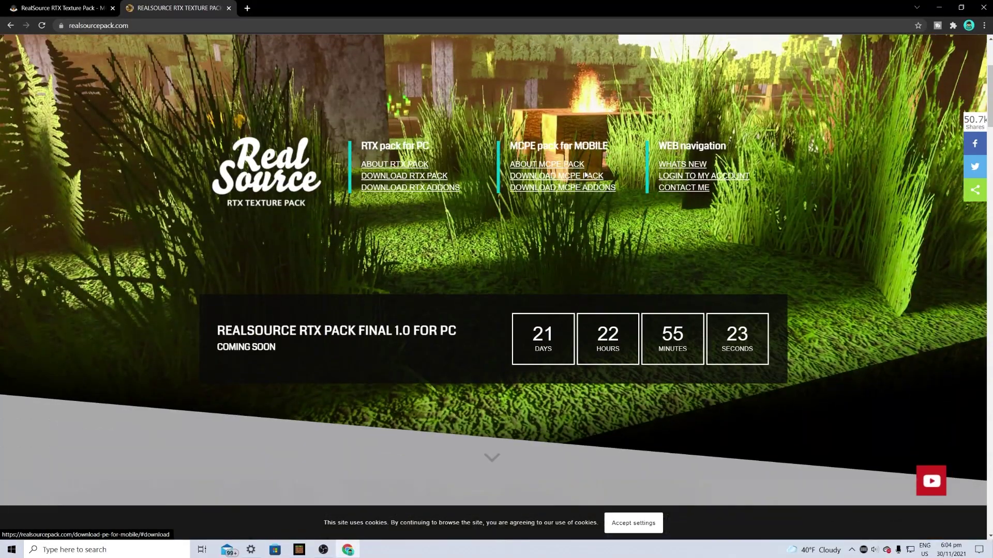
{"action": "scroll", "coordinate": [552, 178], "scroll_direction": "down", "scroll_amount": 1}
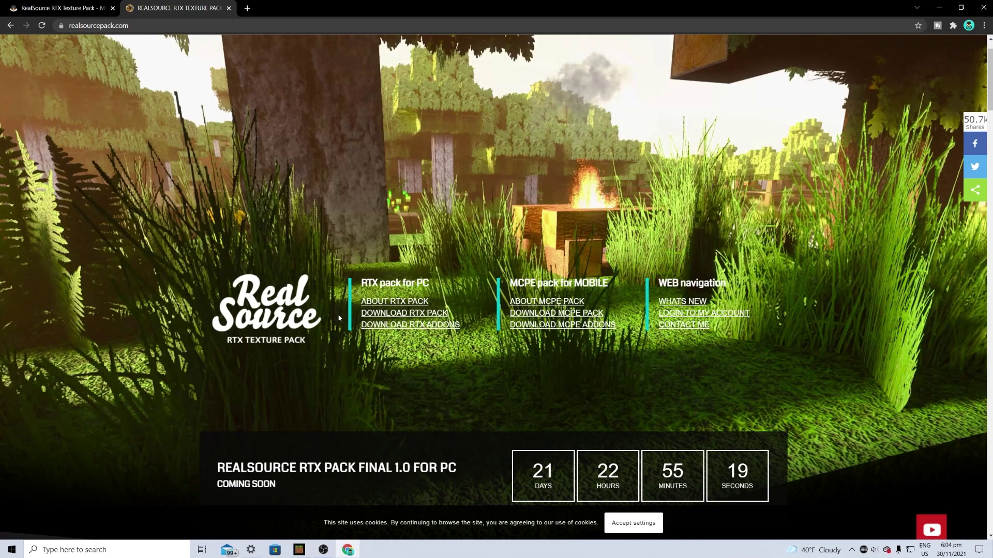
{"action": "scroll", "coordinate": [341, 324], "scroll_direction": "down", "scroll_amount": 4}
{"action": "scroll", "coordinate": [484, 262], "scroll_direction": "down", "scroll_amount": 4}
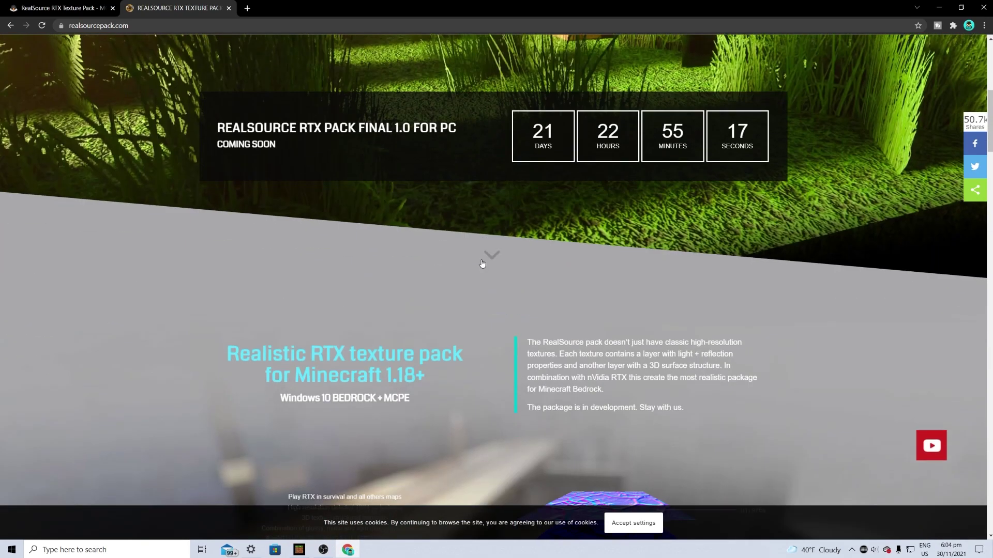
{"action": "scroll", "coordinate": [495, 264], "scroll_direction": "down", "scroll_amount": 6}
{"action": "scroll", "coordinate": [494, 262], "scroll_direction": "up", "scroll_amount": 15}
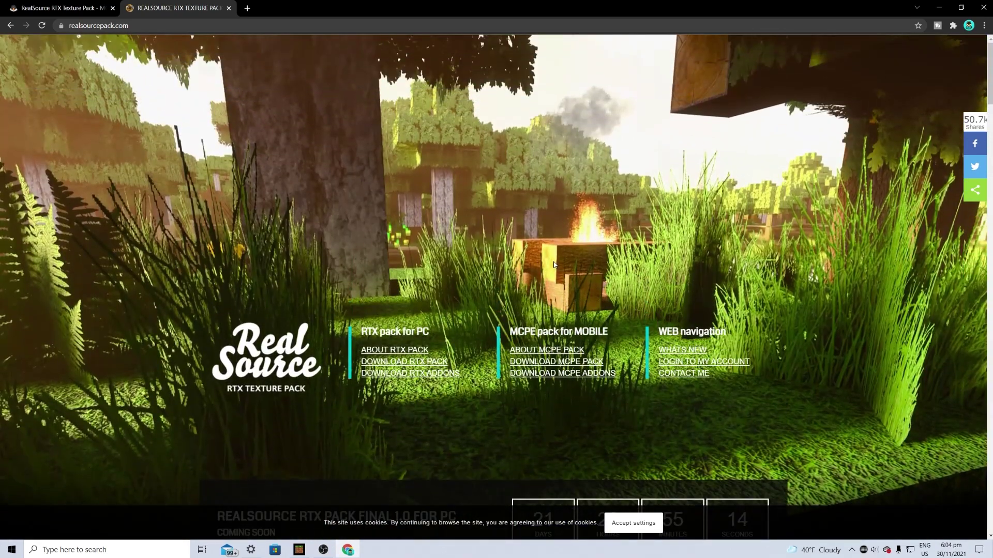
{"action": "scroll", "coordinate": [554, 264], "scroll_direction": "down", "scroll_amount": 3}
Step: Download the RTX pack for PC from MediaFire as BASIC-REALSOURCE_RTX_PACK-beta_v7.3.mcpack and import it into Minecraft
{"action": "left_click", "coordinate": [395, 217]}
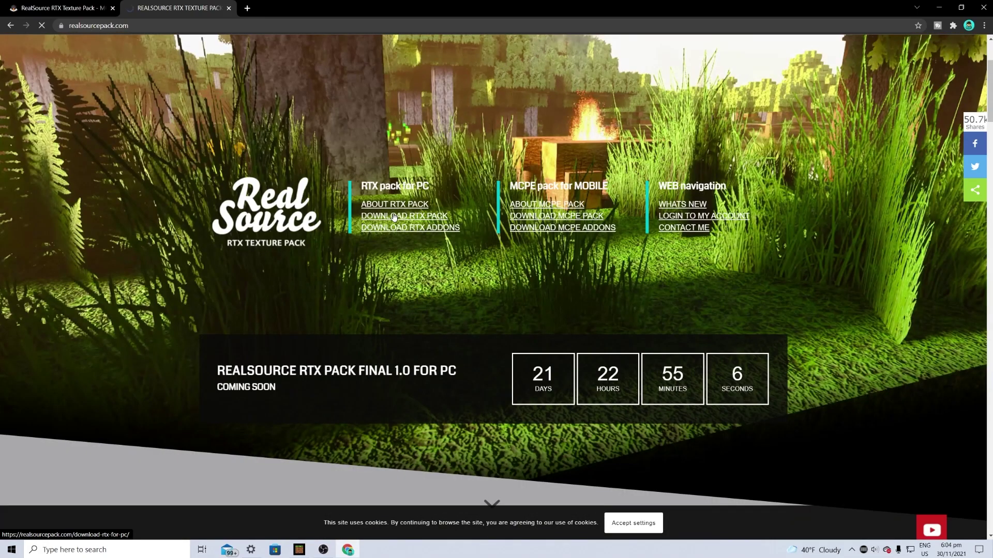
{"action": "left_click", "coordinate": [552, 229]}
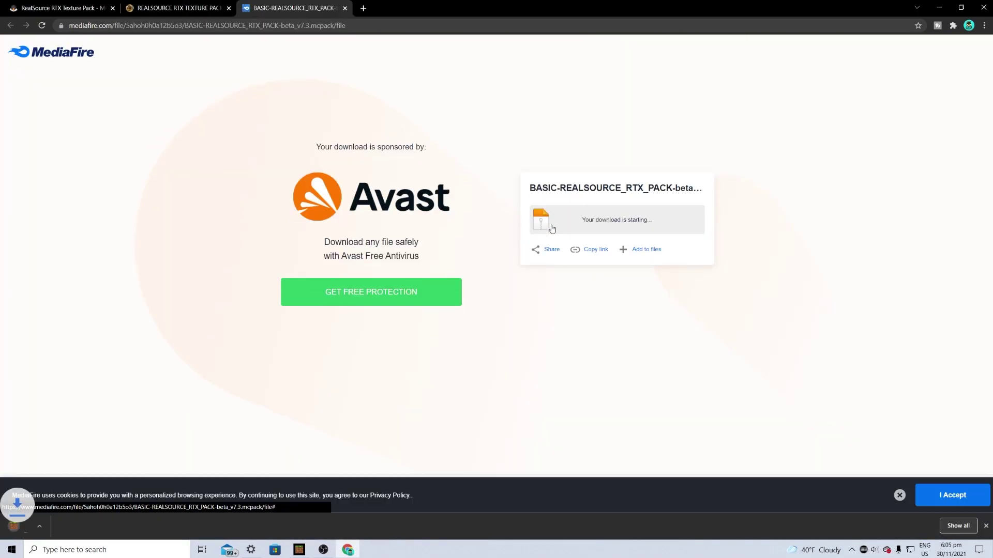
{"action": "left_click", "coordinate": [55, 525]}
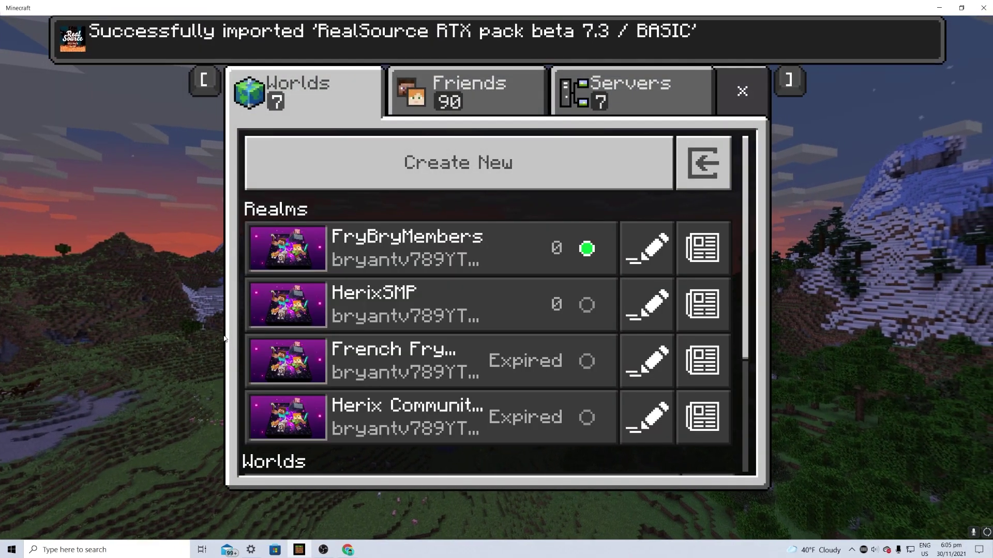
Step: Activate the imported RealSource RTX pack beta 7.3 / BASIC from the owned packs in Minecraft's global resources
{"action": "left_click", "coordinate": [750, 91]}
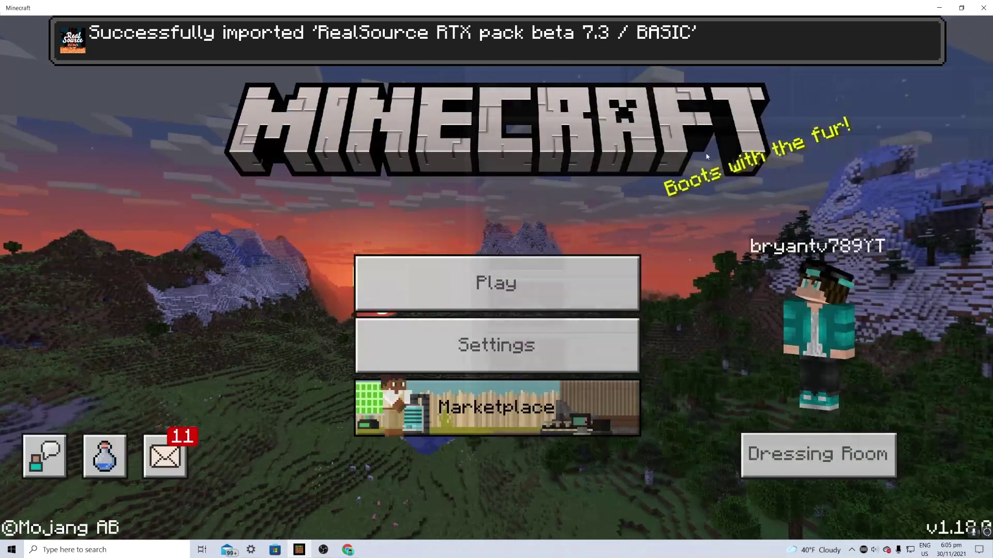
{"action": "left_click", "coordinate": [543, 347]}
{"action": "scroll", "coordinate": [249, 381], "scroll_direction": "down", "scroll_amount": 4}
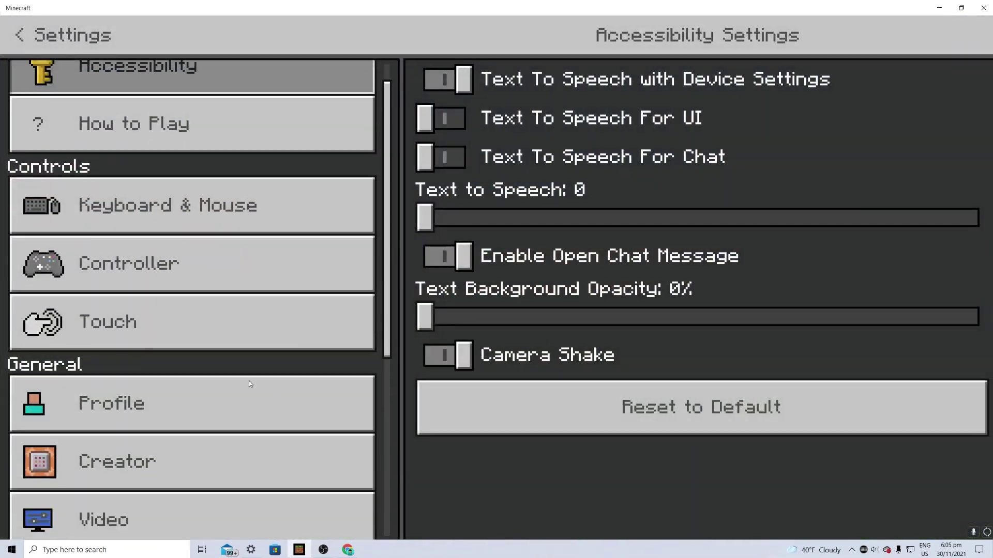
{"action": "scroll", "coordinate": [121, 361], "scroll_direction": "down", "scroll_amount": 1}
{"action": "left_click", "coordinate": [155, 448]}
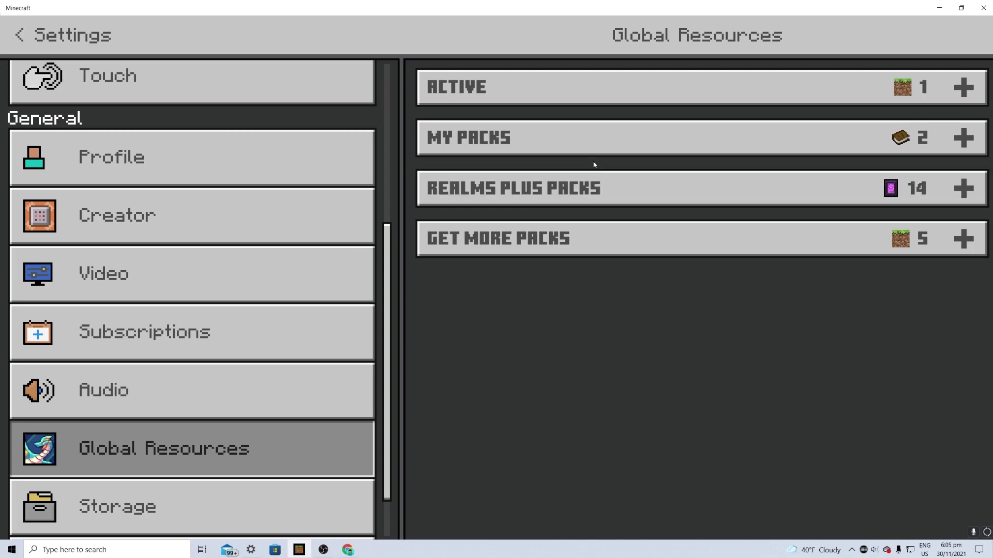
{"action": "left_click", "coordinate": [598, 135]}
{"action": "left_click", "coordinate": [635, 234]}
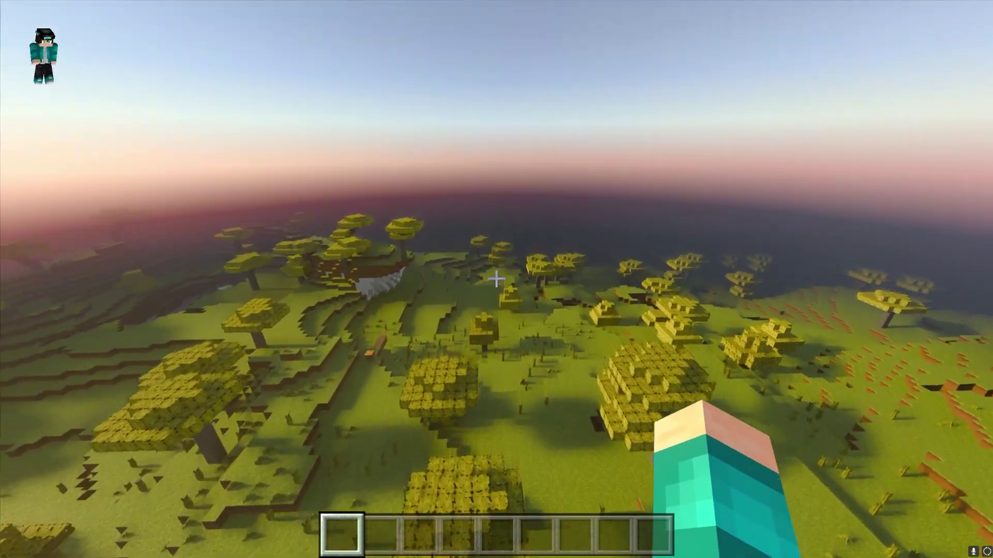
Step: Fly over the terrain and dive into the lake to examine the pack's ray-traced lighting, reflections and underwater textures
{"action": "key", "text": "w"}
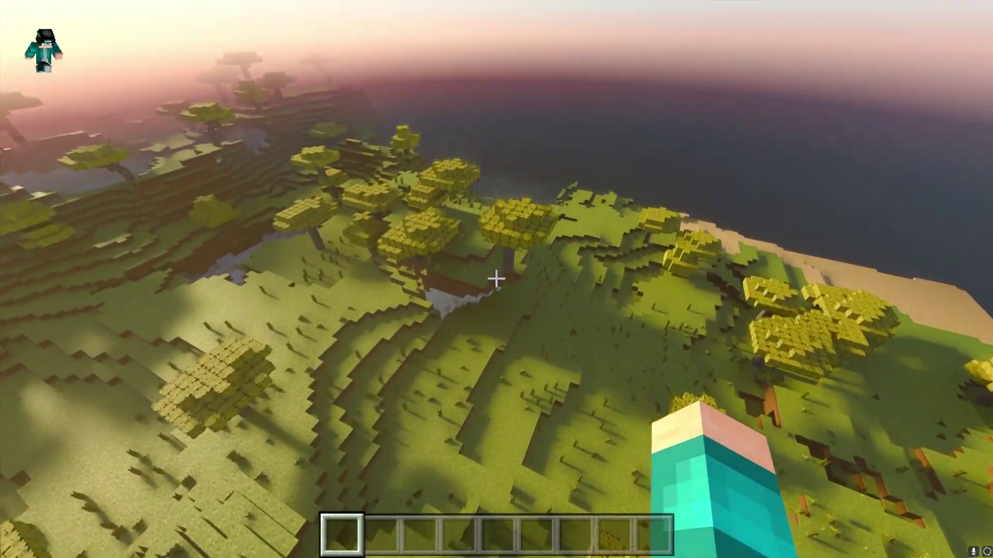
{"action": "key", "text": "w"}
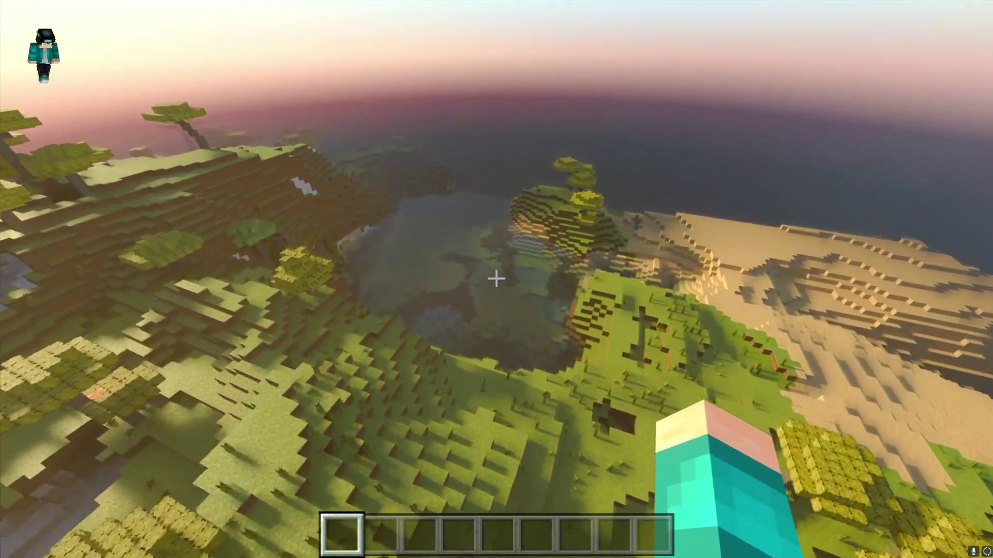
{"action": "key", "text": "w"}
{"action": "key", "text": "shift"}
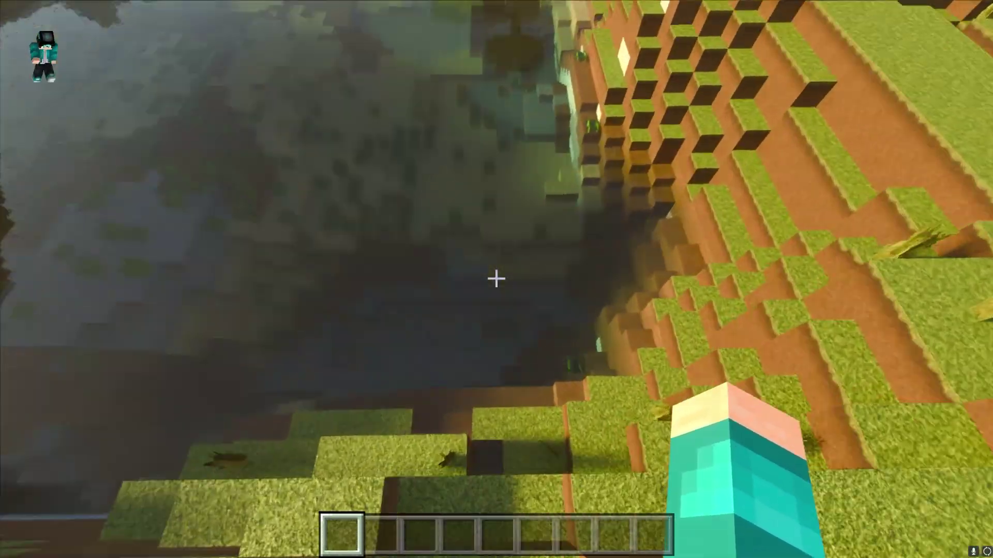
{"action": "key", "text": "w"}
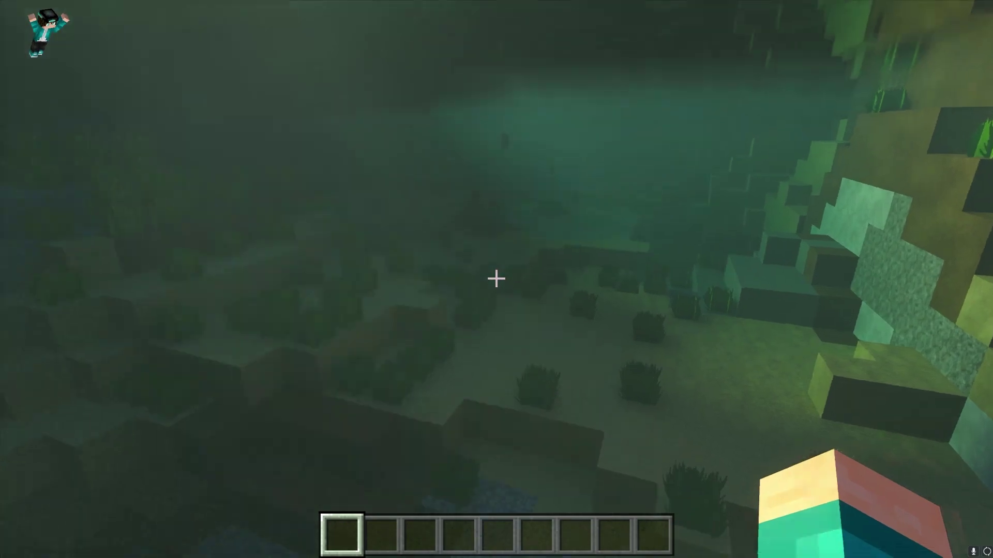
{"action": "key", "text": "w"}
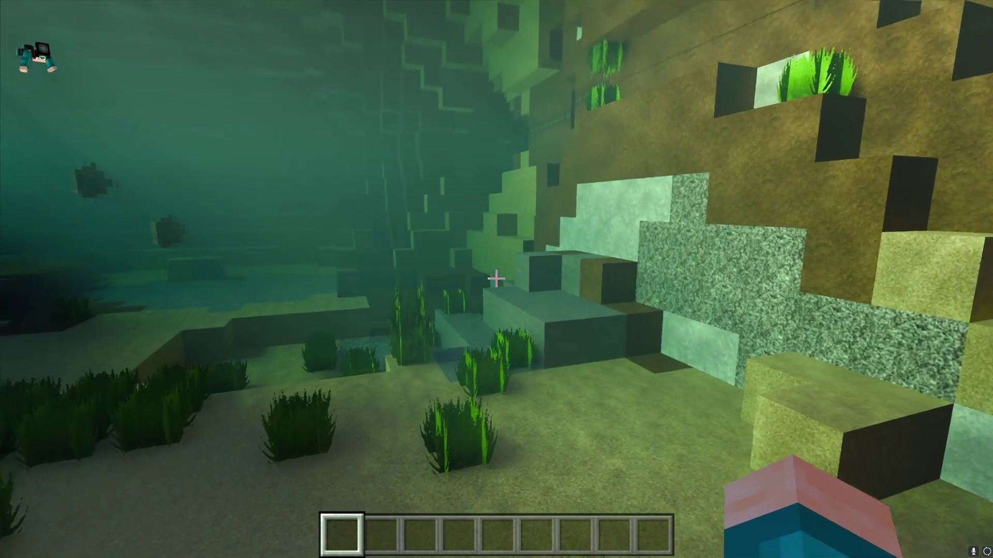
{"action": "key", "text": "w"}
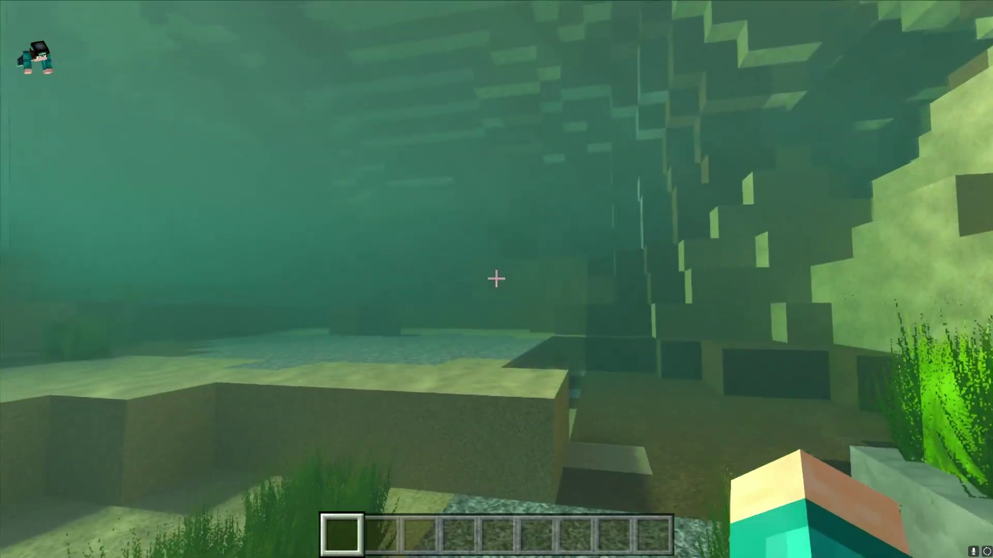